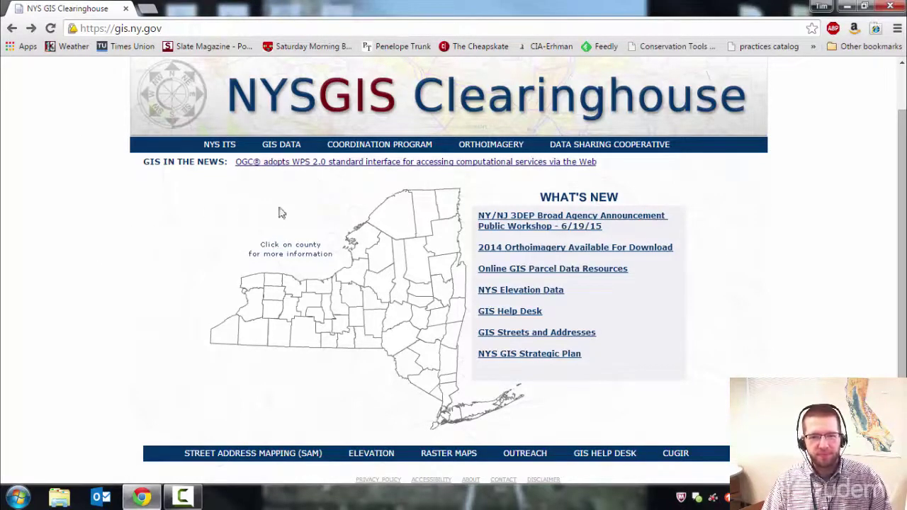
Step: Launch the NYS Orthos Online map viewer and centre New York State on the map
click(487, 144)
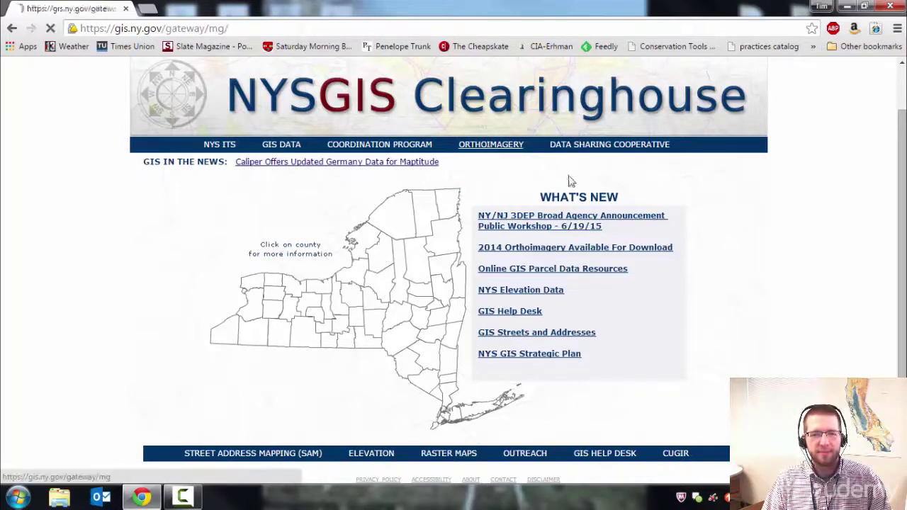
scroll(321, 291, down, 1)
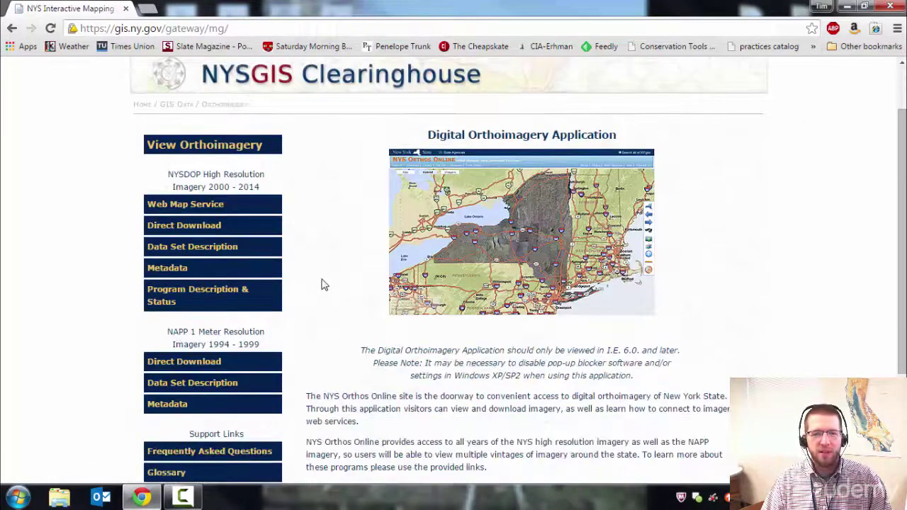
click(521, 228)
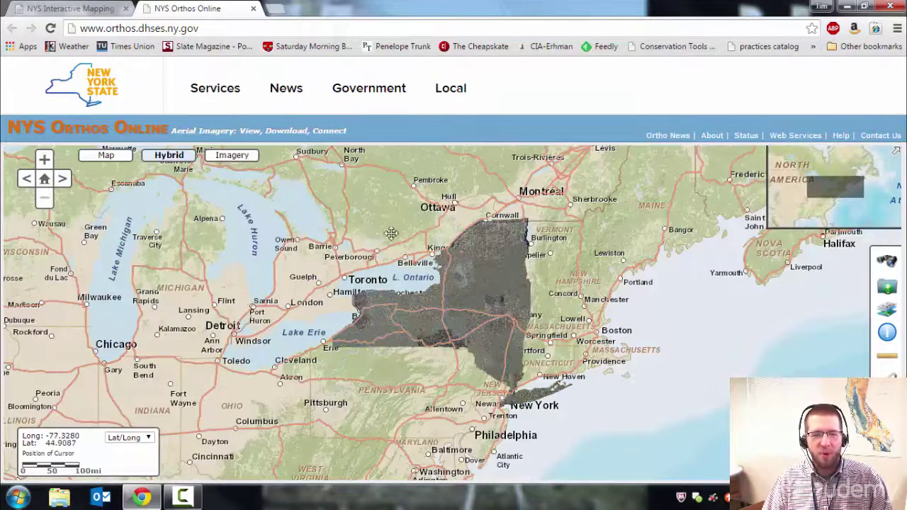
drag(391, 233, 335, 260)
drag(400, 330, 489, 283)
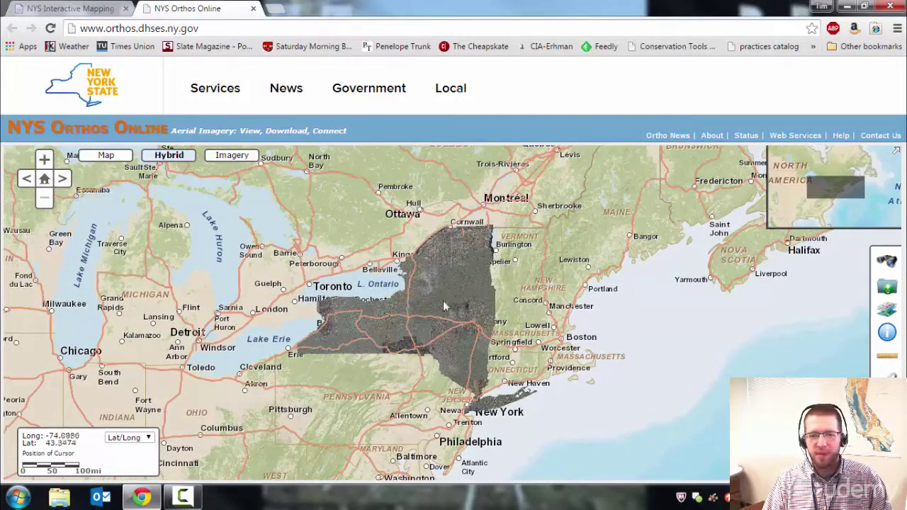
Step: Turn off the 2013, 2011, 2010, 2009 and 2008 orthoimagery layers and expand DEM Indexes
click(888, 314)
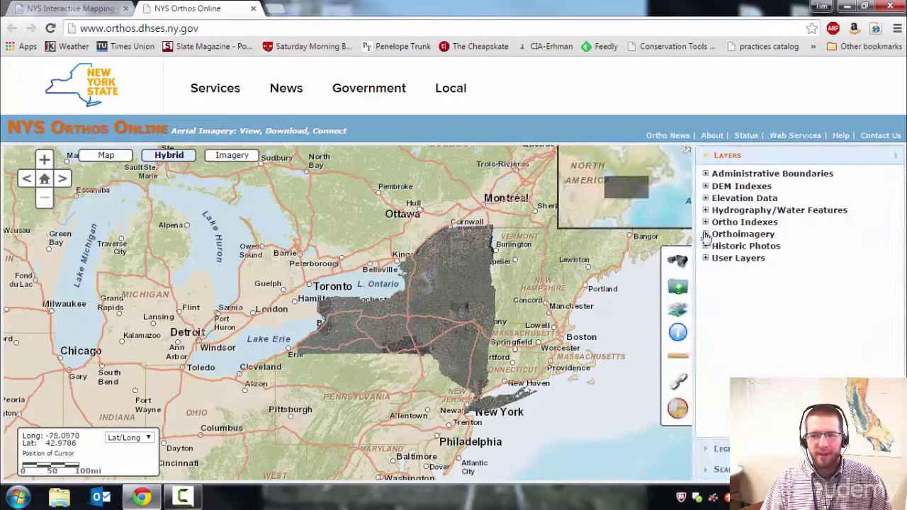
click(705, 234)
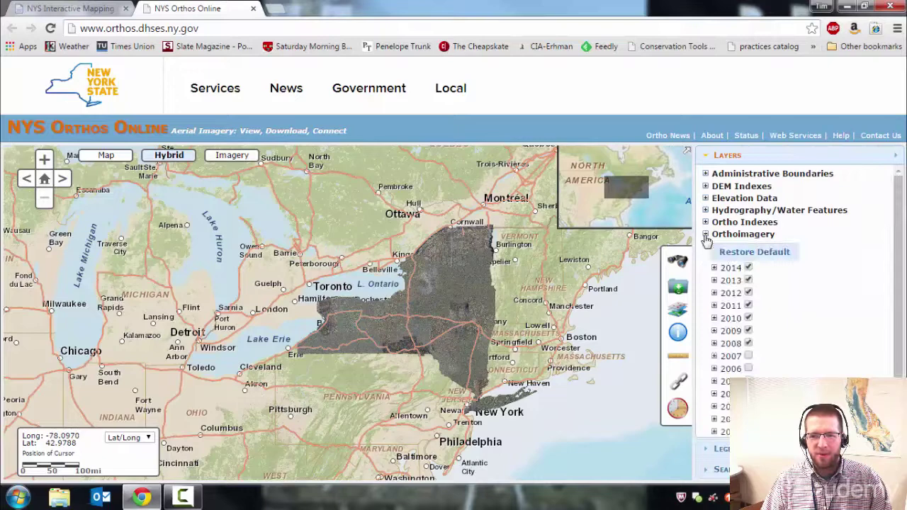
click(749, 281)
click(749, 306)
click(749, 318)
click(749, 330)
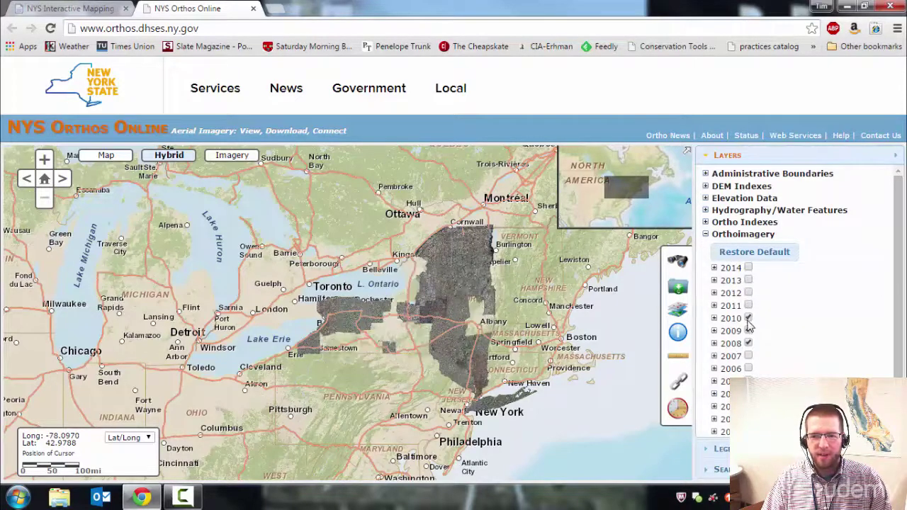
click(748, 343)
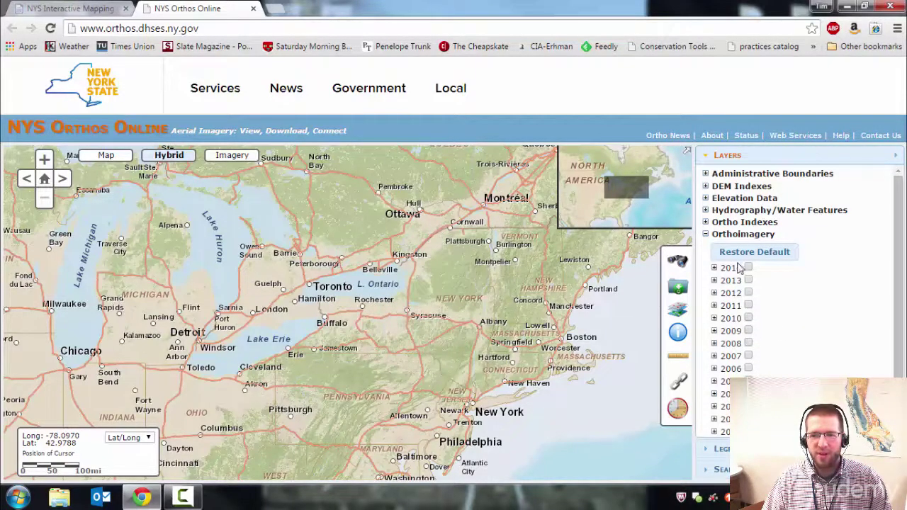
click(706, 187)
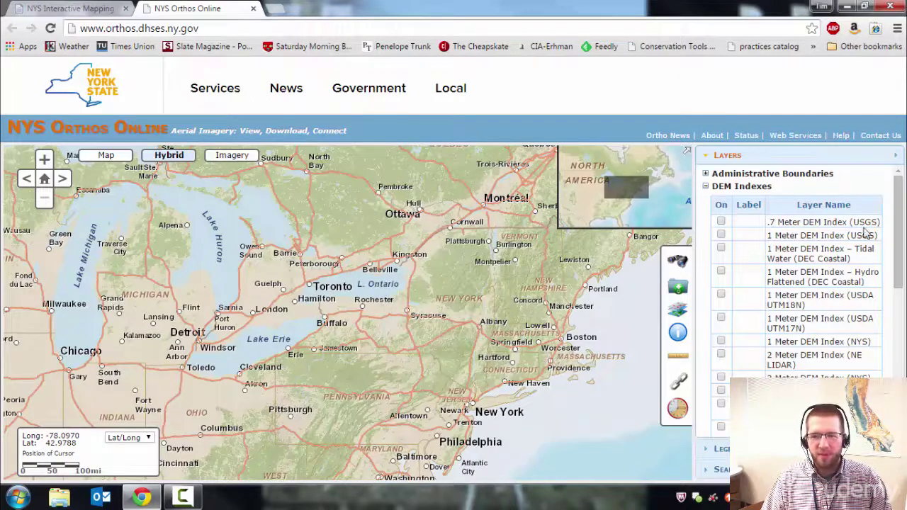
Step: Show the USGS-NYSDEC 10m DEMs tile grid briefly, then hide it again
drag(895, 234, 888, 306)
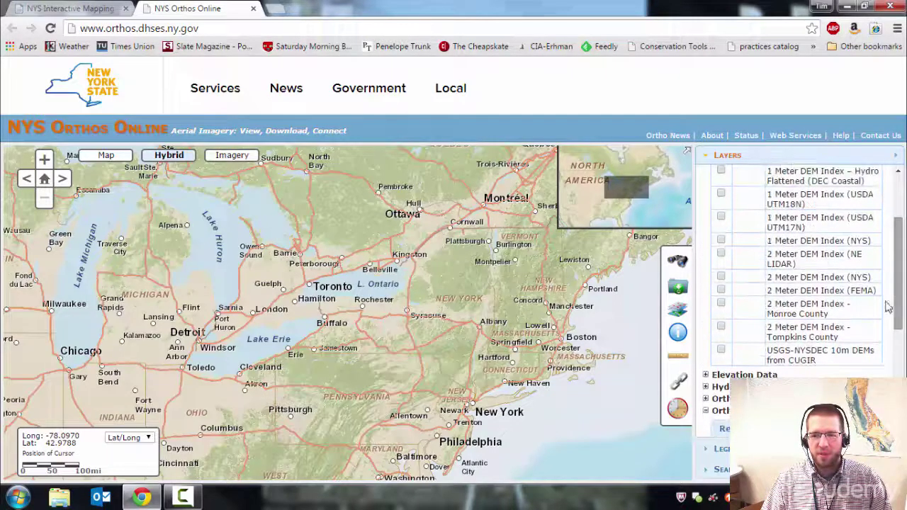
click(802, 356)
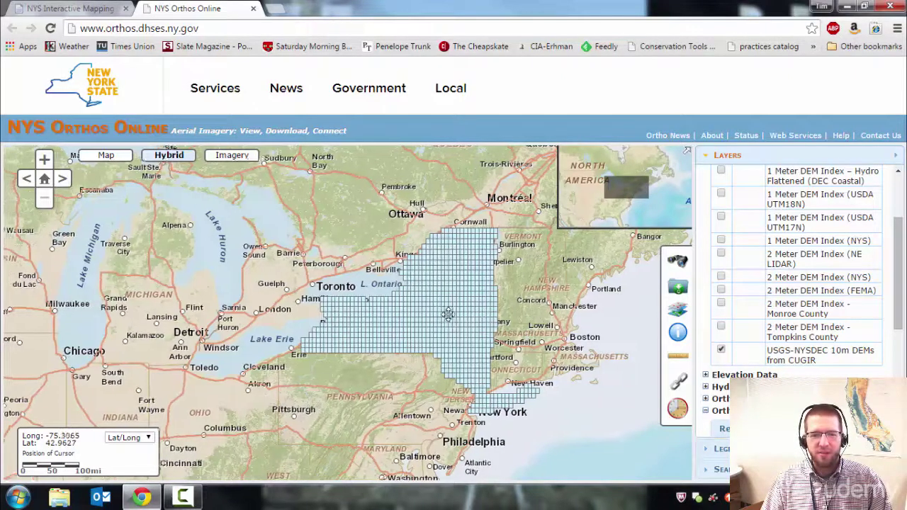
drag(429, 314, 420, 318)
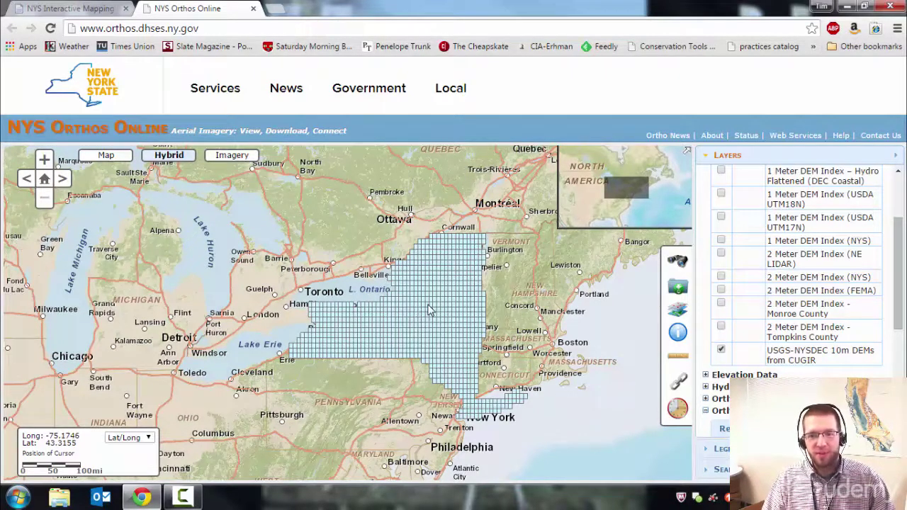
click(722, 351)
Step: Turn on the Tompkins, Monroe, FEMA, NYS and NE LIDAR 2 meter and NYS/USDA 1 meter DEM indexes
click(720, 326)
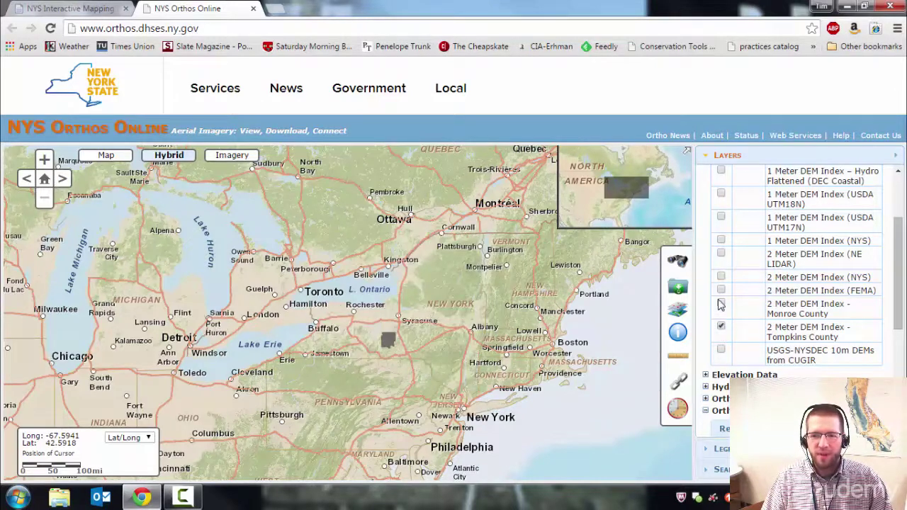
click(721, 303)
click(721, 290)
click(721, 277)
click(720, 253)
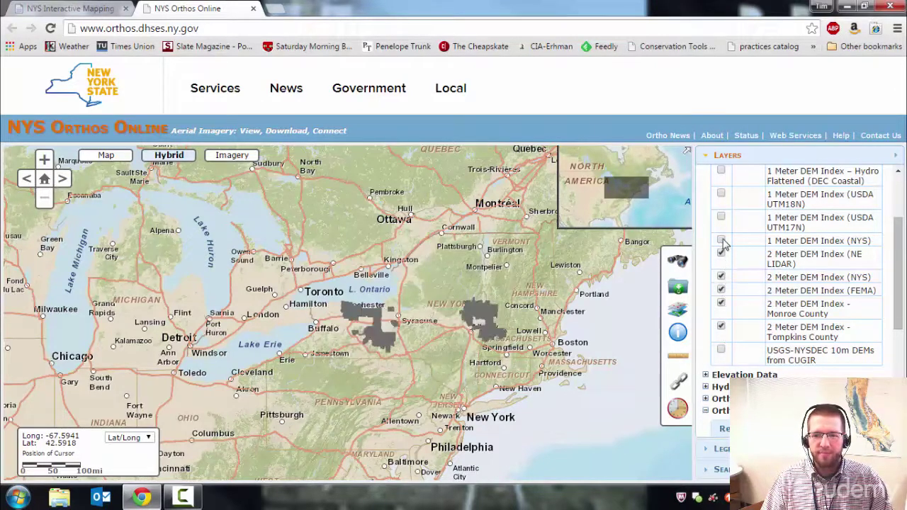
click(721, 217)
click(721, 193)
click(721, 170)
drag(754, 188, 777, 234)
scroll(893, 241, up, 3)
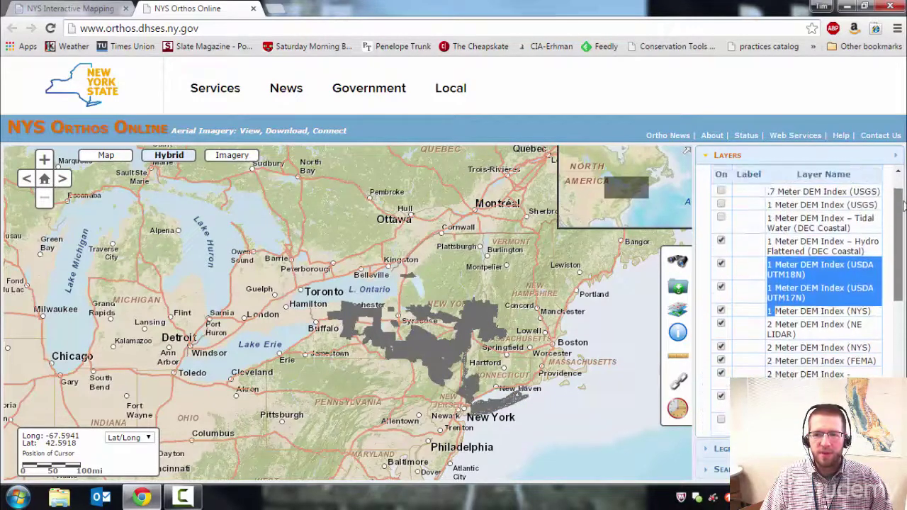
Step: Turn on the 1 Meter and .7 Meter USGS DEM indexes and recentre the map on the coverage
click(721, 235)
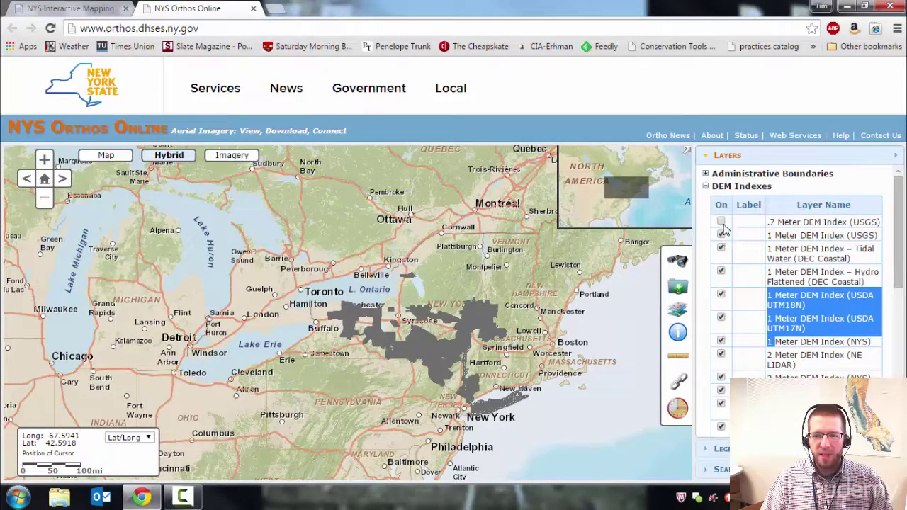
click(721, 222)
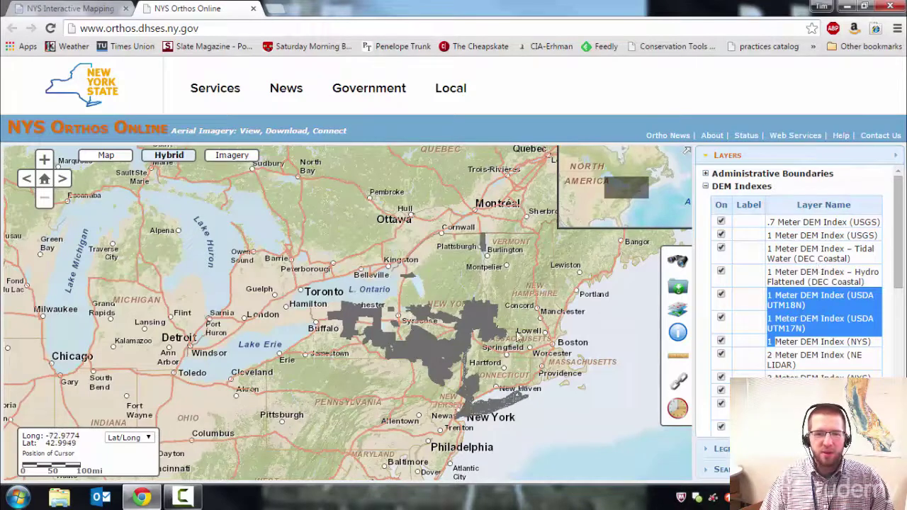
drag(426, 285, 430, 249)
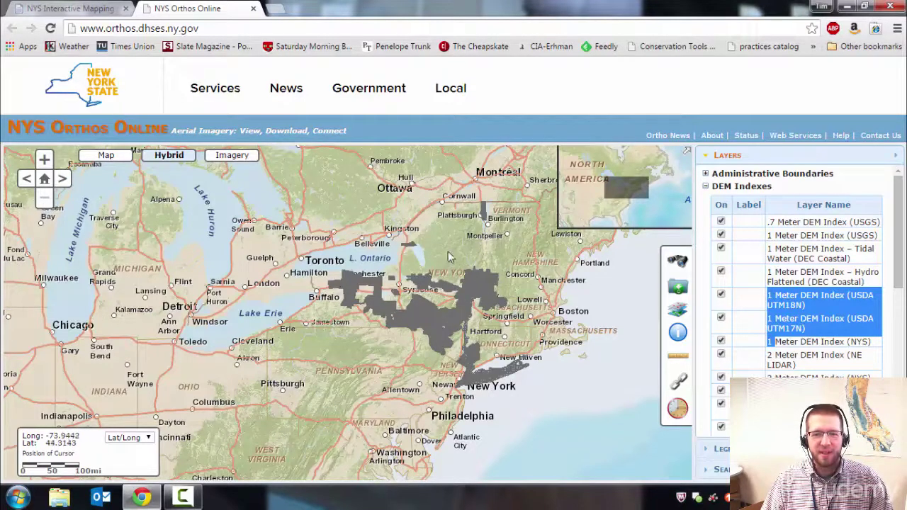
mouse_move(448, 251)
mouse_down()
mouse_move(461, 248)
mouse_move(435, 261)
mouse_up()
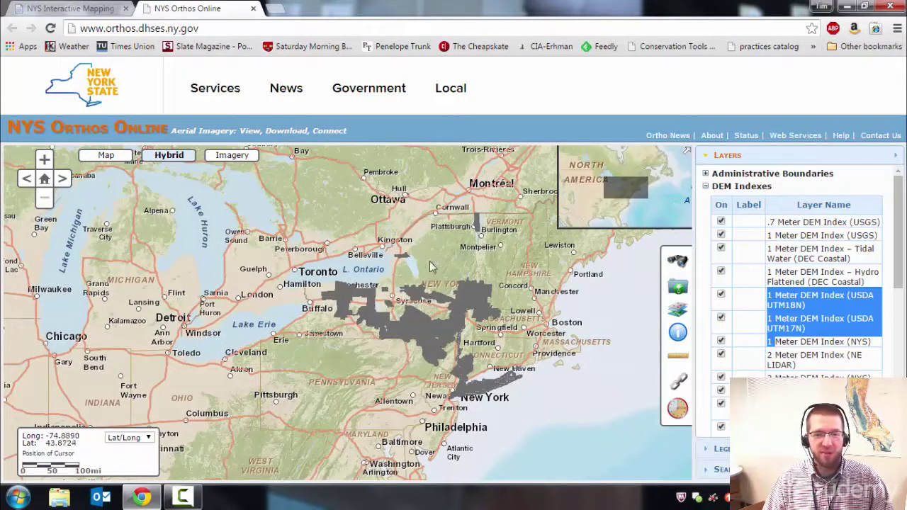
drag(431, 267, 446, 264)
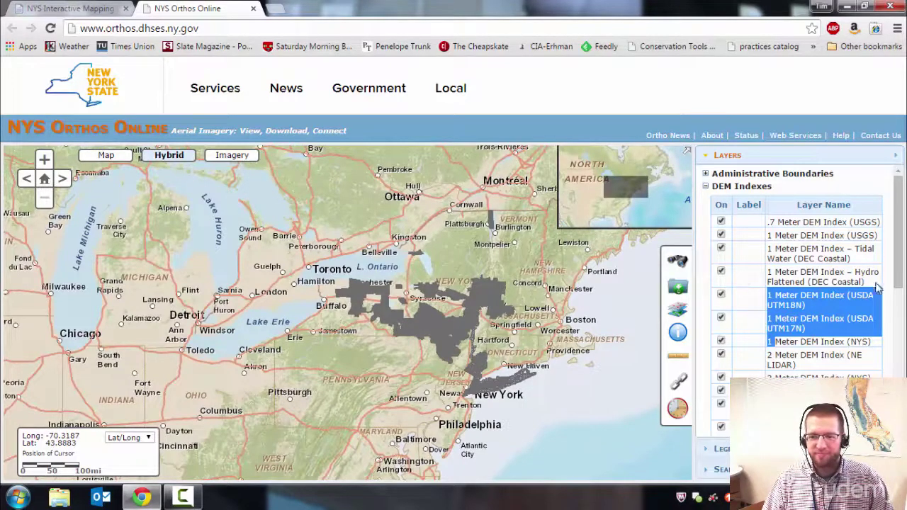
drag(899, 240, 900, 225)
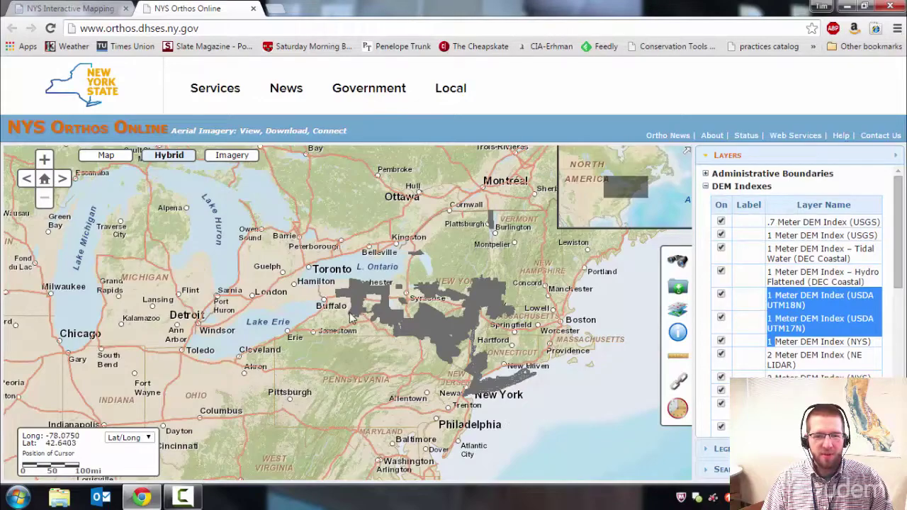
Step: Turn off the 2 Meter FEMA and 1 Meter USDA UTM18N DEM index layers
scroll(360, 314, up, 3)
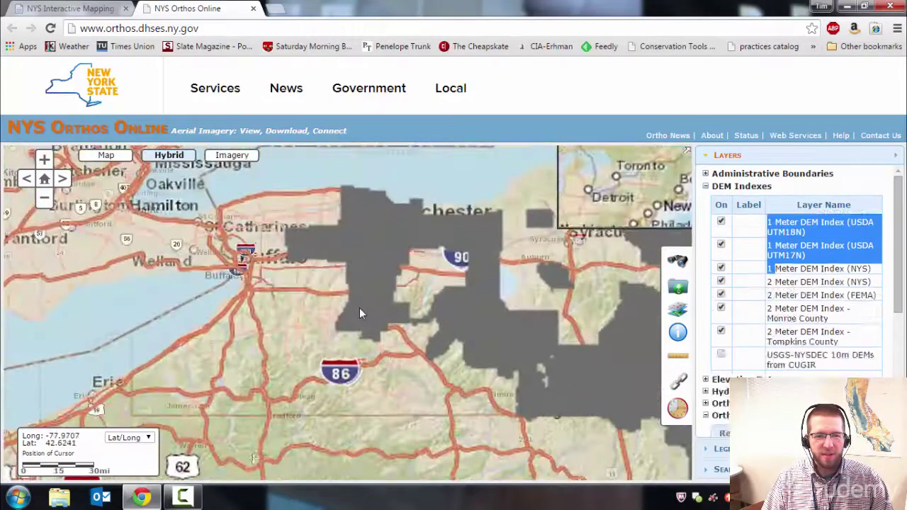
scroll(362, 314, up, 3)
scroll(377, 319, up, 1)
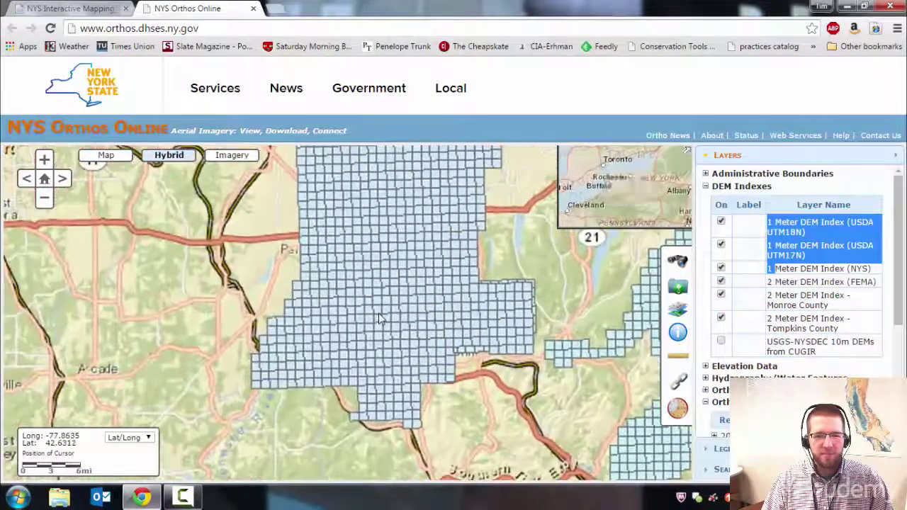
scroll(379, 298, up, 1)
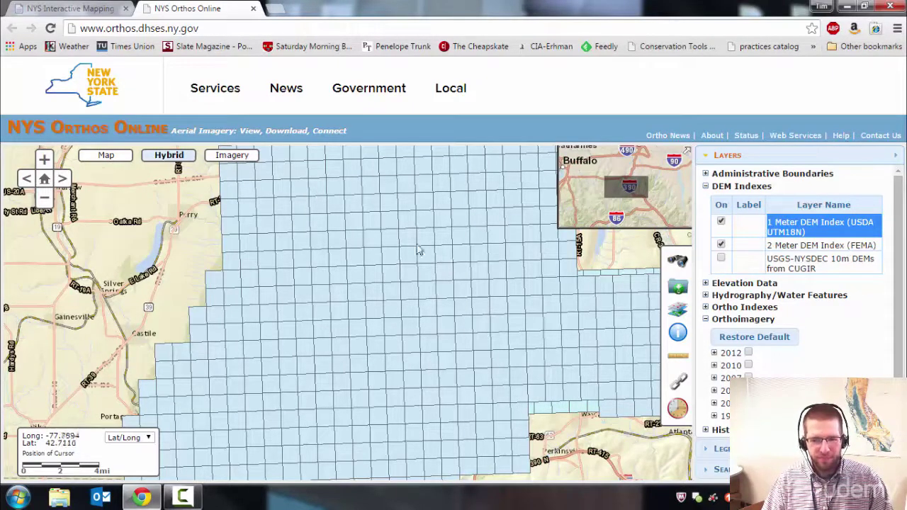
click(721, 245)
click(721, 223)
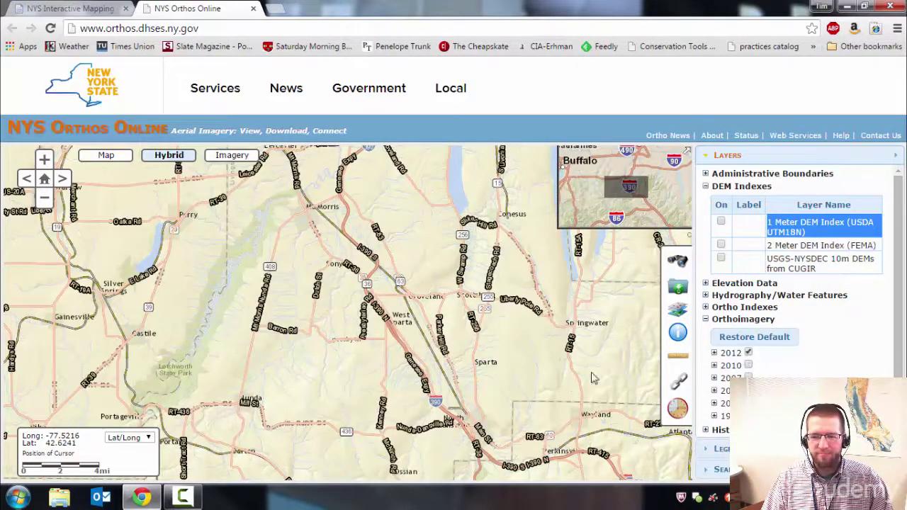
Step: Show the 2010 aerial imagery and zoom in to the fields along Frost Rd
click(748, 365)
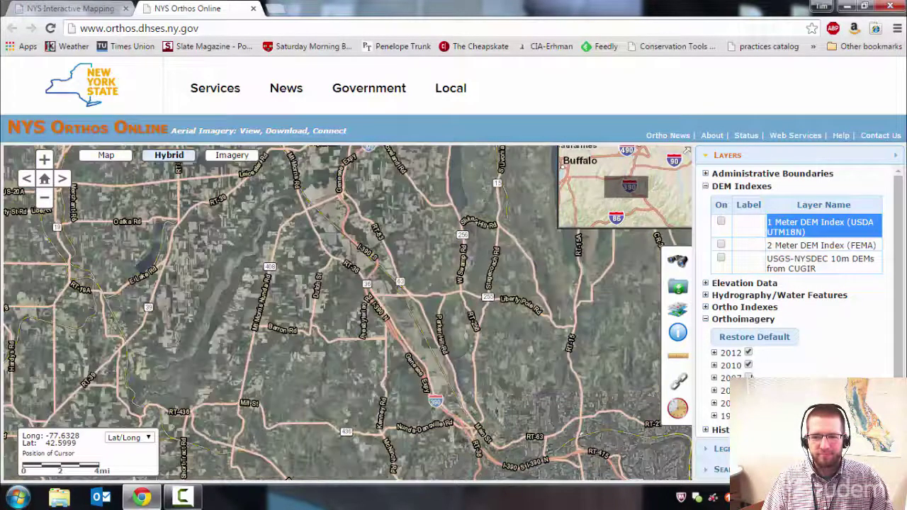
scroll(264, 305, up, 2)
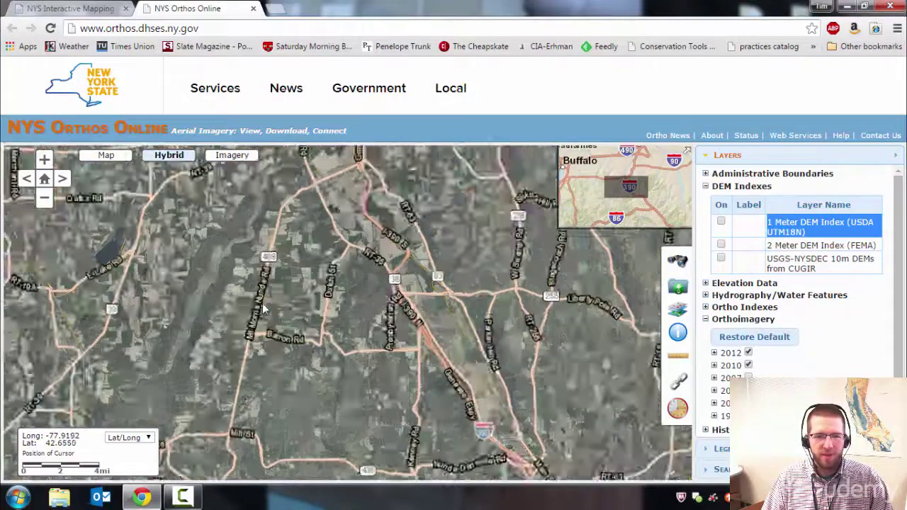
scroll(319, 297, up, 1)
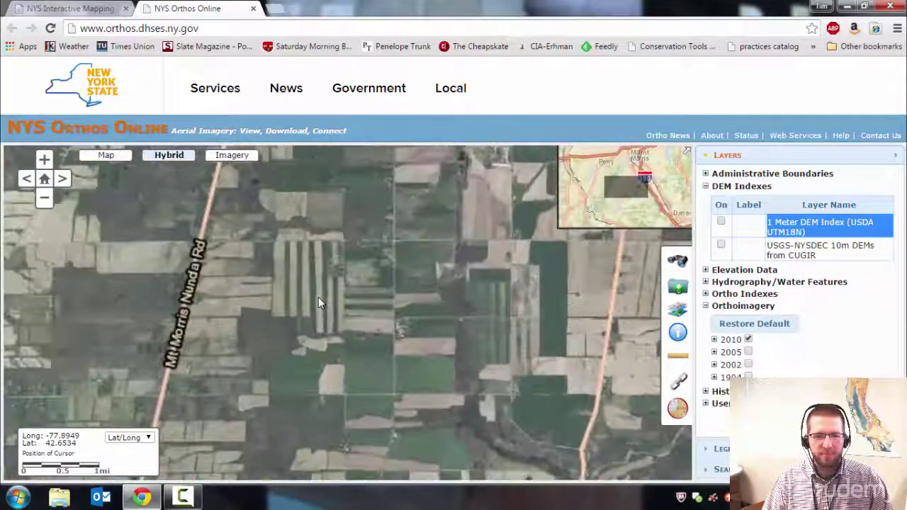
scroll(318, 296, up, 1)
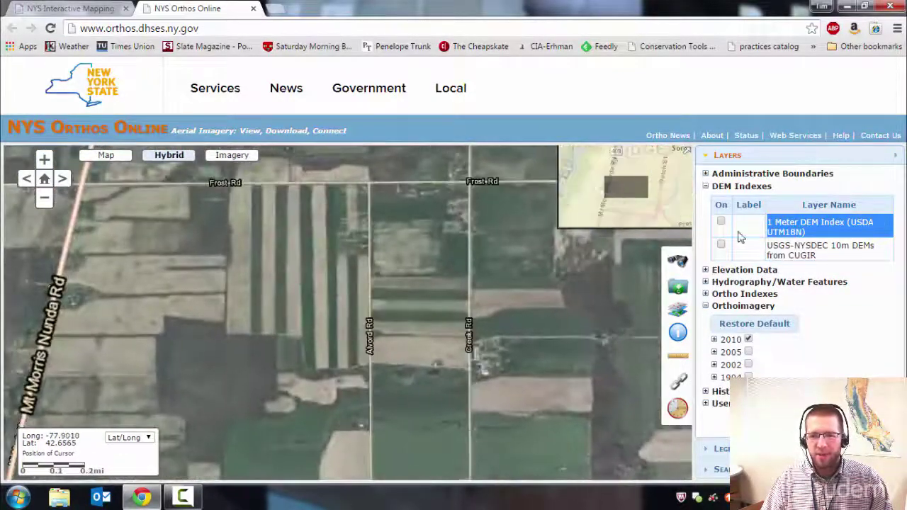
Step: Turn on the 1 Meter DEM Index layer and zoom in around Frost Rd
click(721, 221)
scroll(344, 300, down, 1)
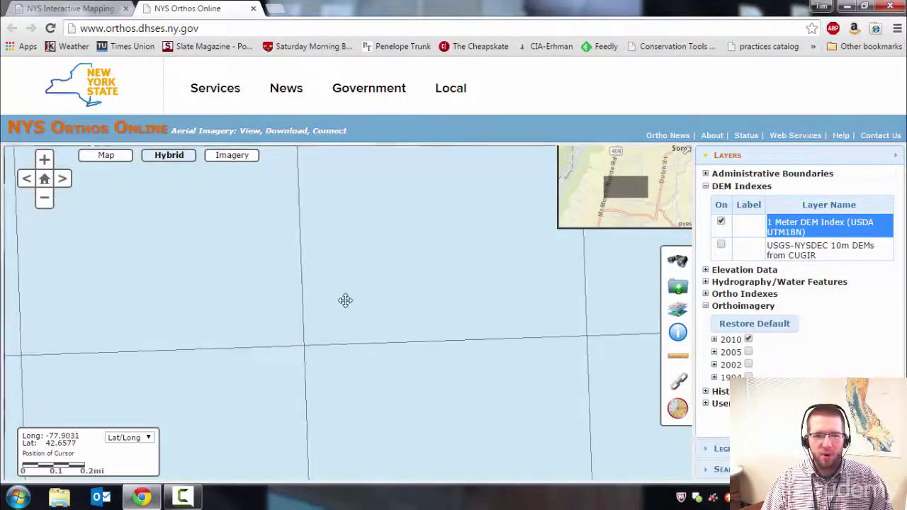
scroll(379, 239, up, 1)
scroll(399, 260, up, 2)
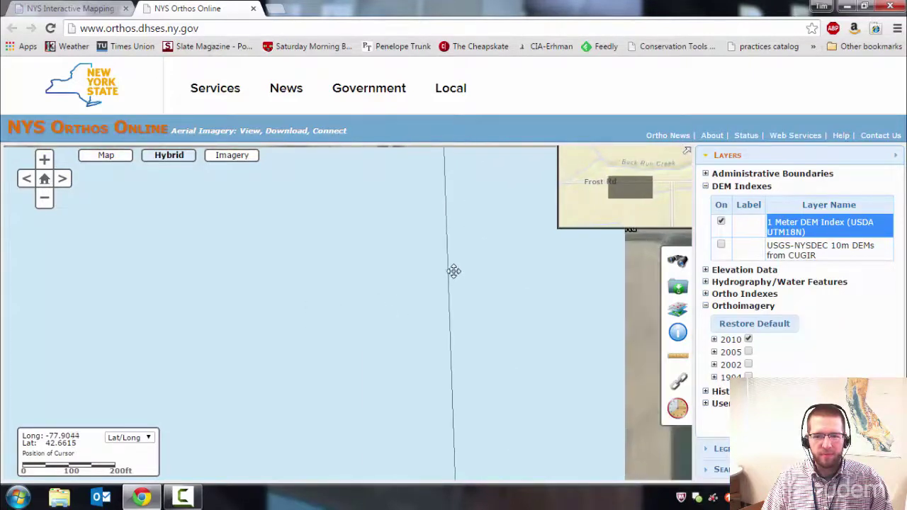
Step: Hide the index, centre the farmhouse and barn north of Frost Rd, then re-enable it
click(720, 224)
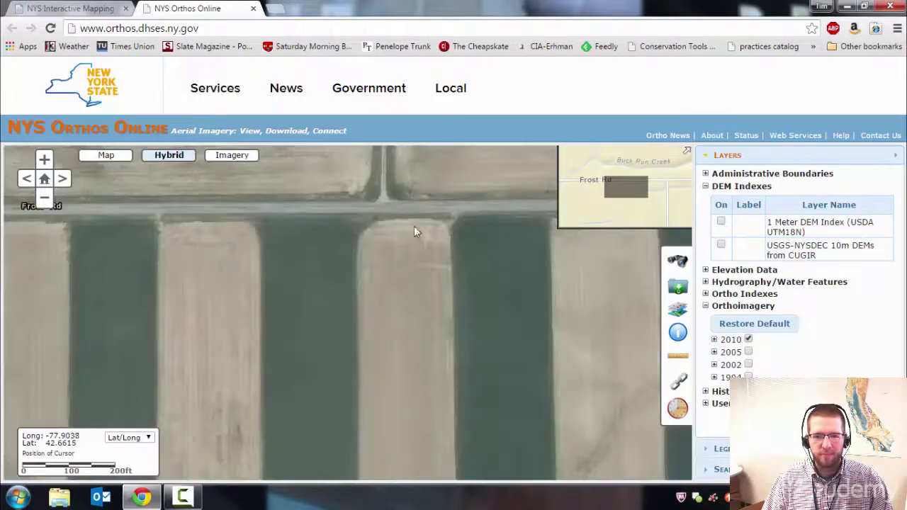
drag(414, 231, 407, 350)
drag(394, 261, 397, 348)
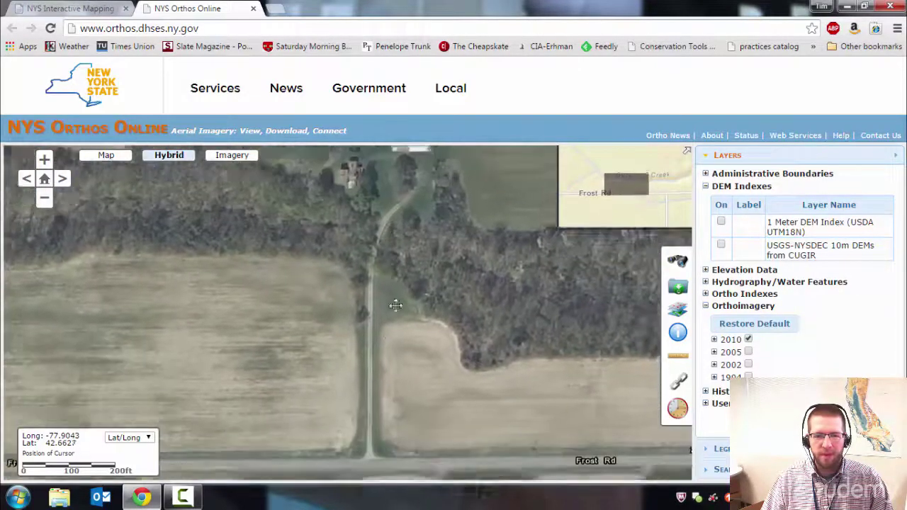
drag(402, 190, 406, 278)
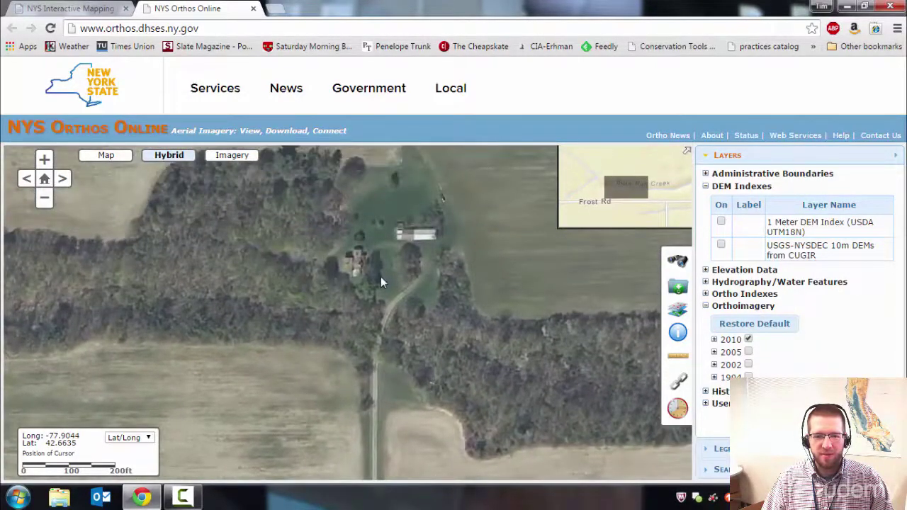
drag(430, 324, 431, 300)
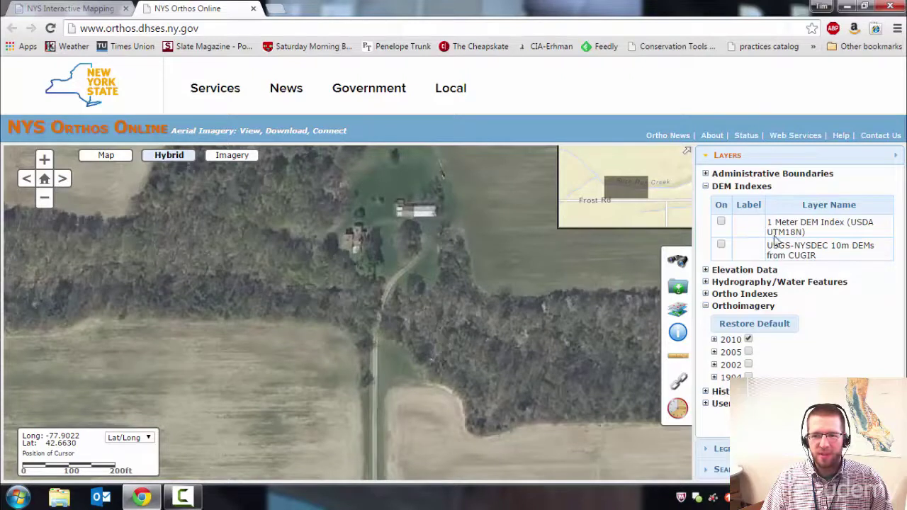
click(720, 223)
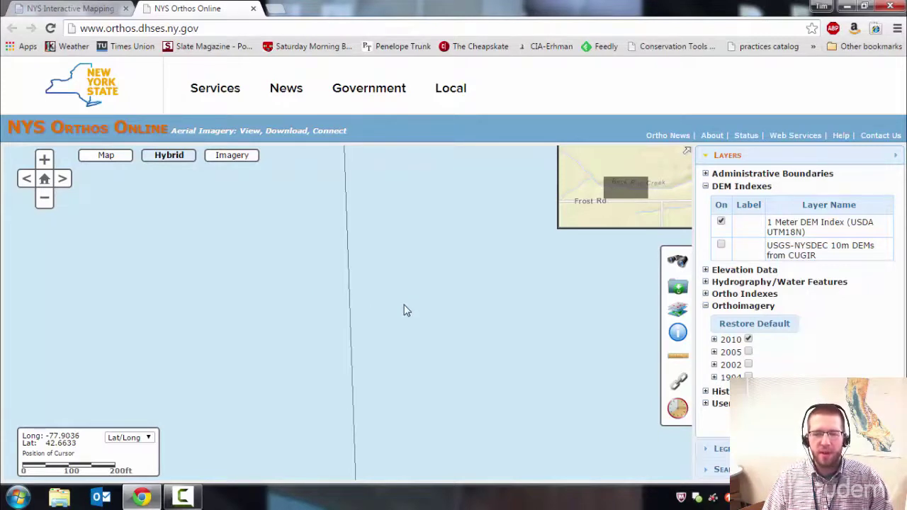
Step: Get download results for the current map view and toggle the 2010 ortho tile list
click(677, 289)
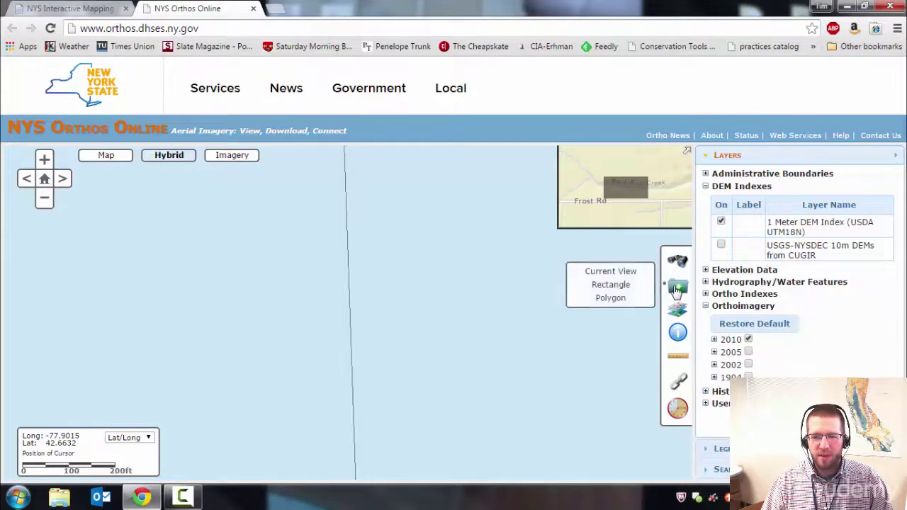
click(611, 274)
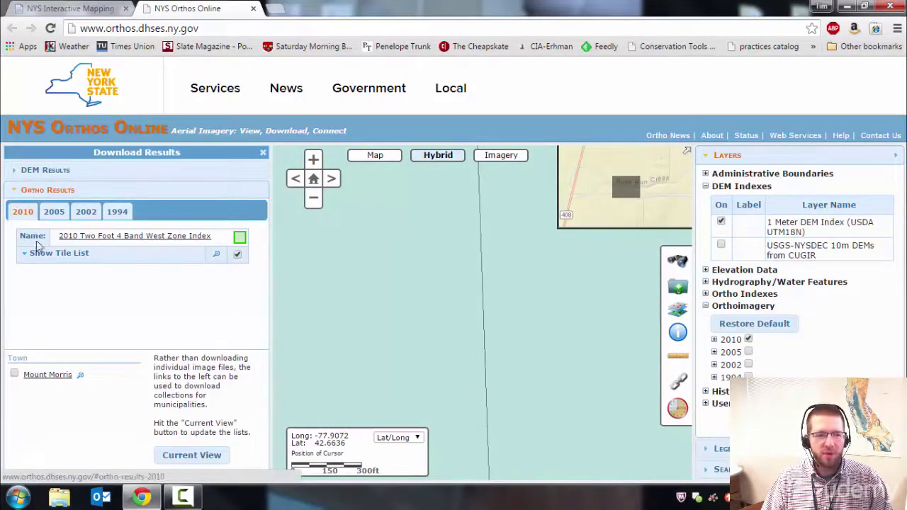
click(56, 259)
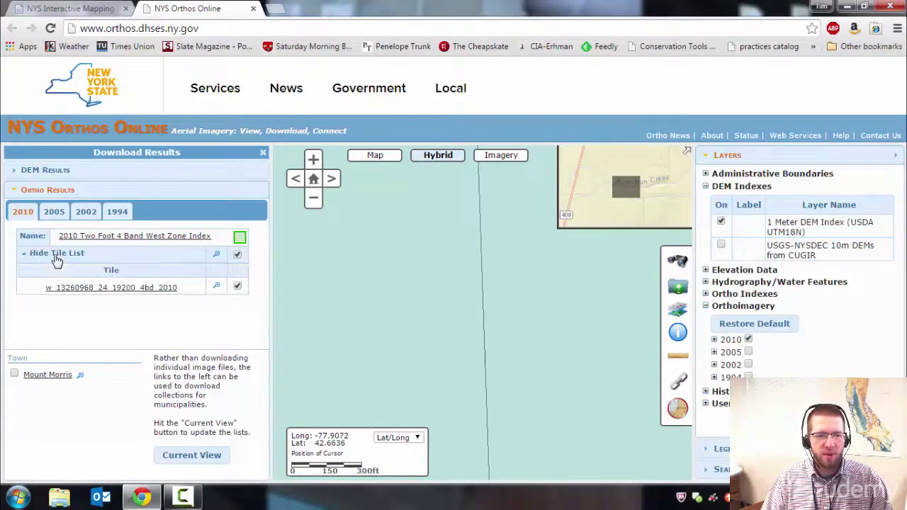
click(57, 259)
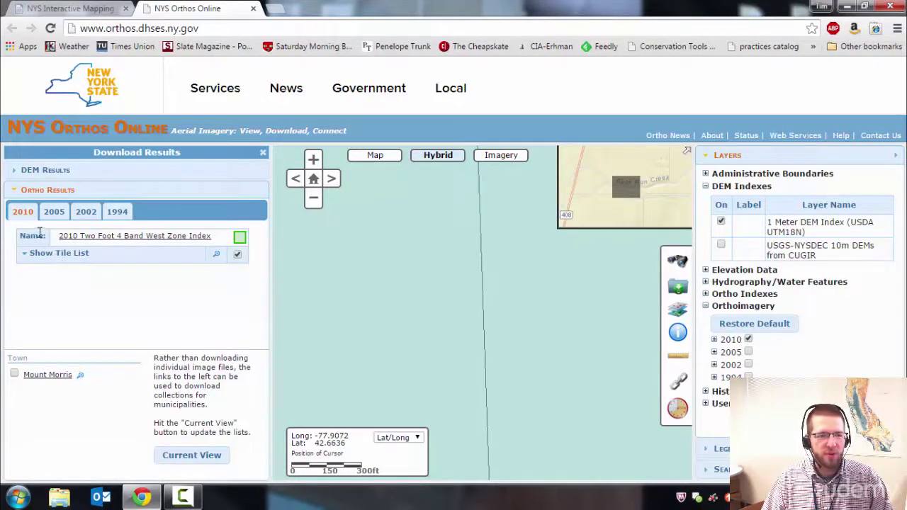
Step: Expand DEM Results, list the 1 Meter DEM tiles, and open link options for Livings_310.img
click(34, 173)
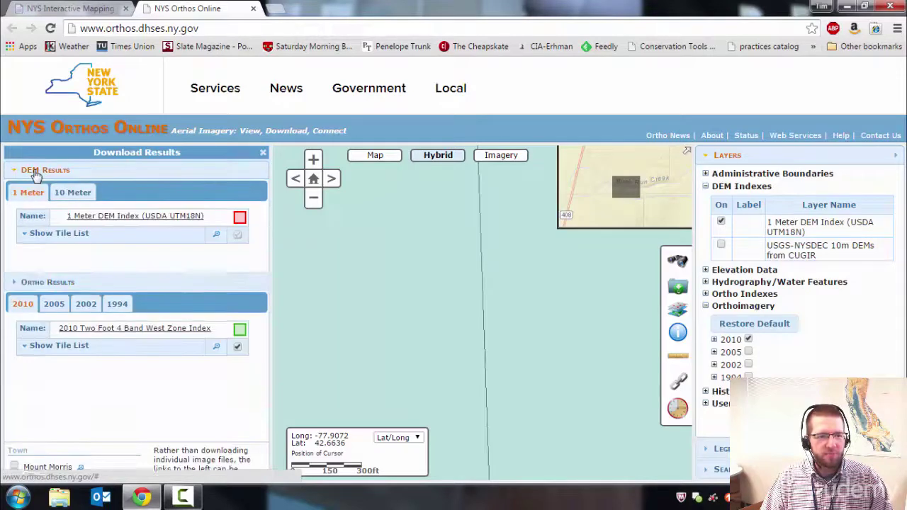
click(51, 238)
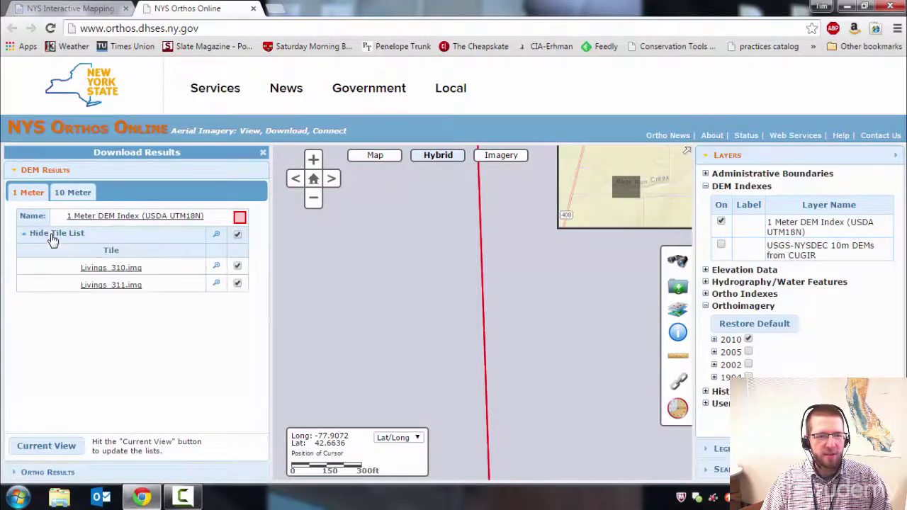
right_click(114, 273)
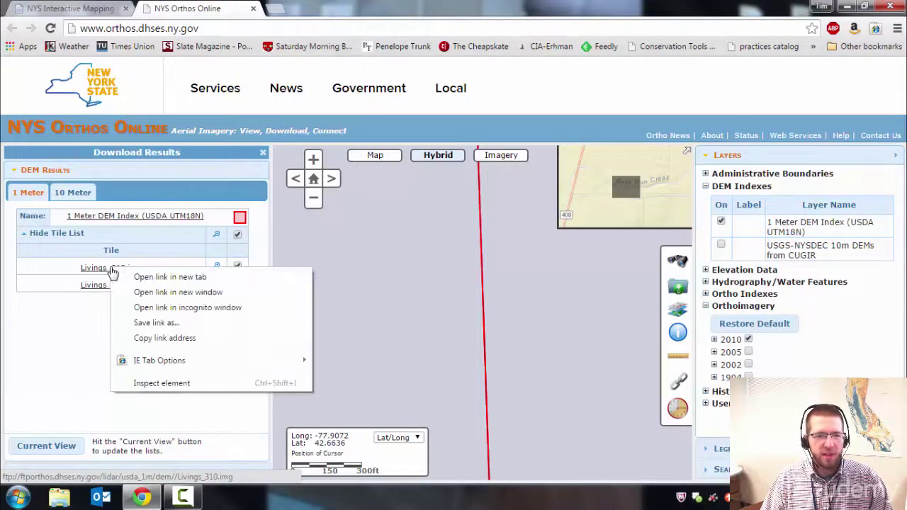
Step: Save Livings_310.img into C:\cortland and start saving Livings_311.img the same way
click(152, 324)
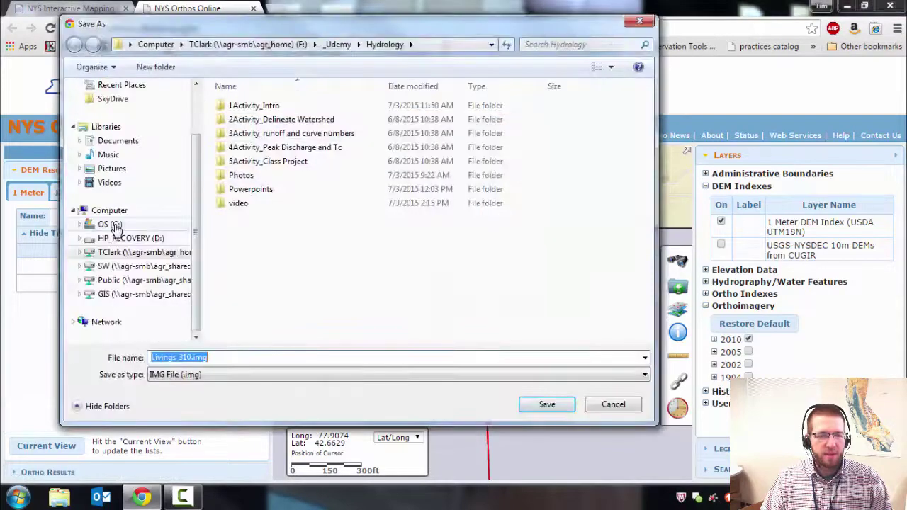
click(110, 225)
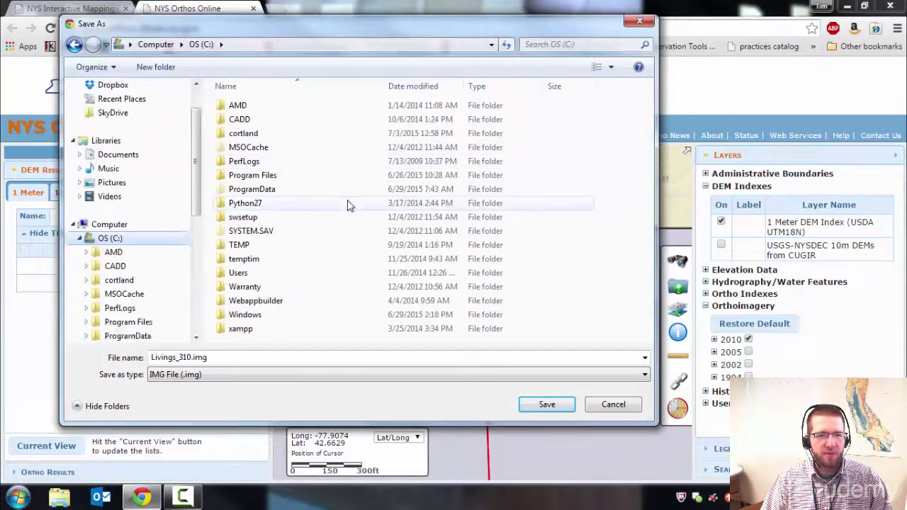
click(312, 220)
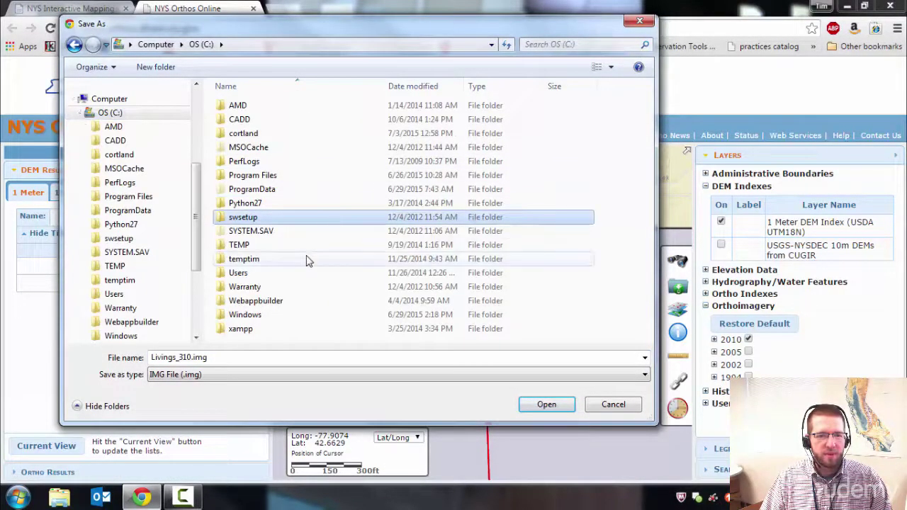
double_click(245, 135)
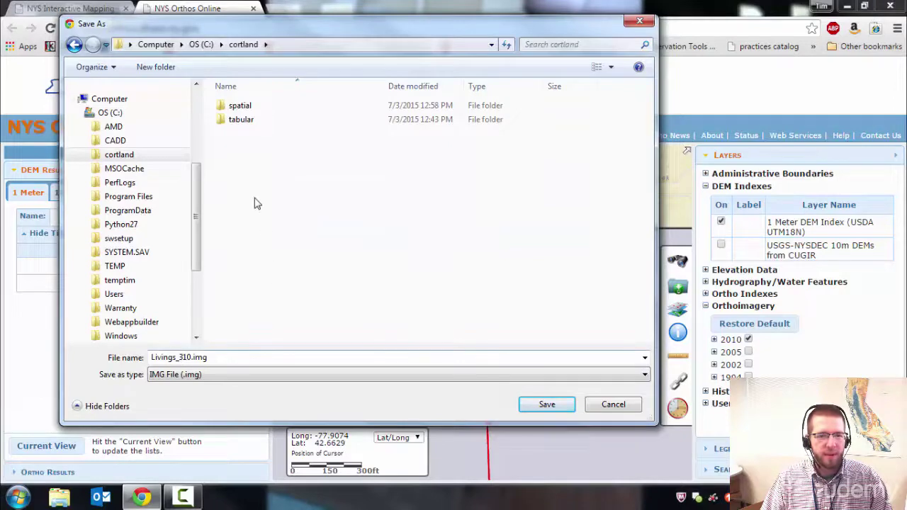
click(550, 409)
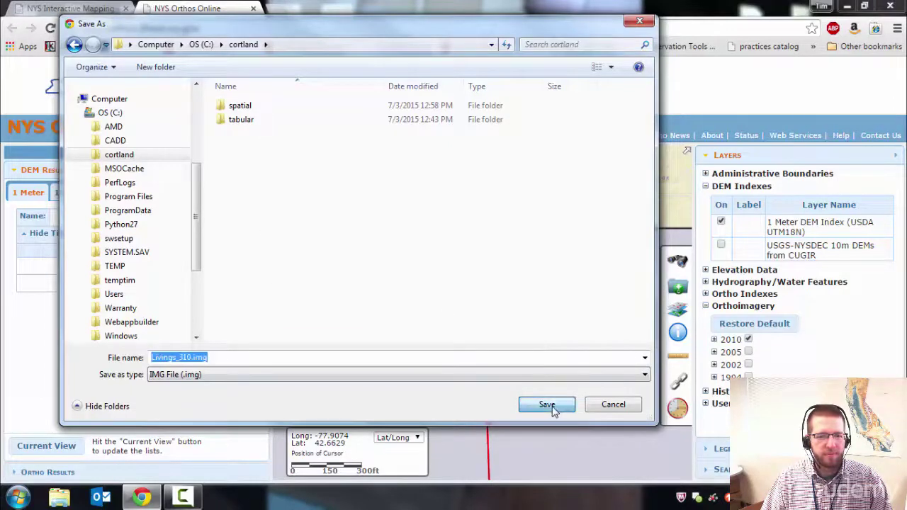
right_click(115, 286)
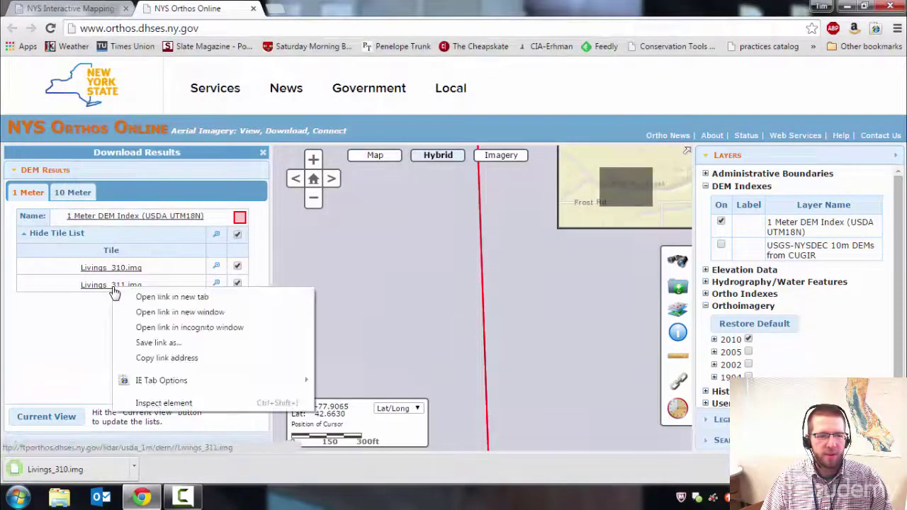
click(165, 343)
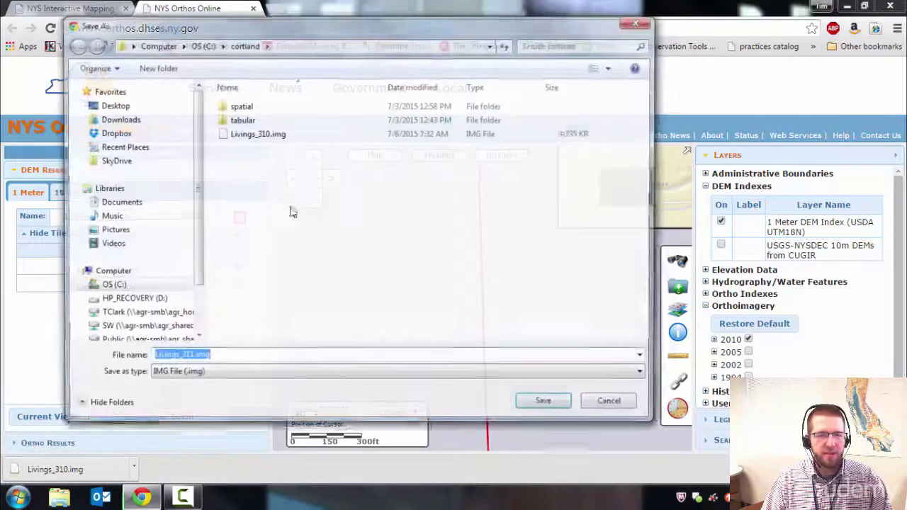